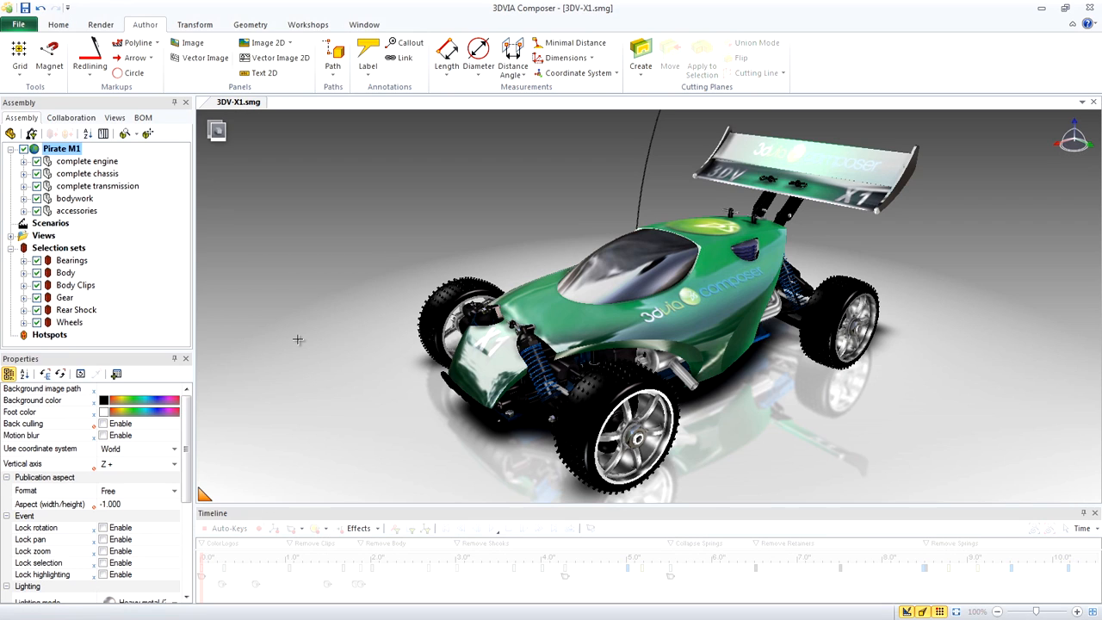
Switch to Animation mode and play the existing animation through to the Finish marker, activating the linked part where it pauses
click(217, 130)
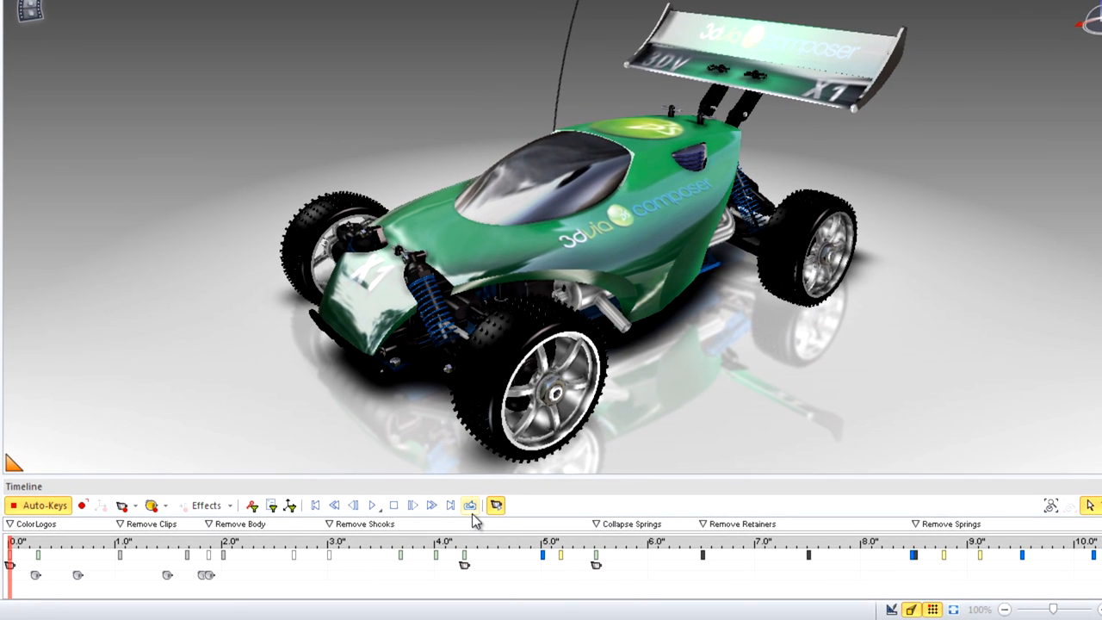
click(373, 506)
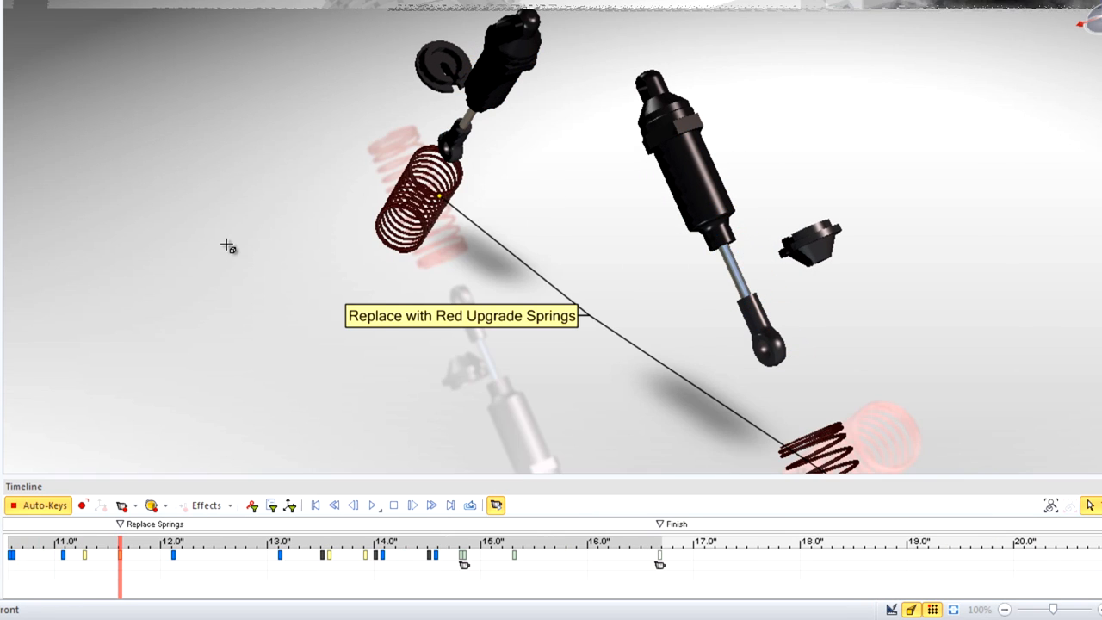
click(401, 202)
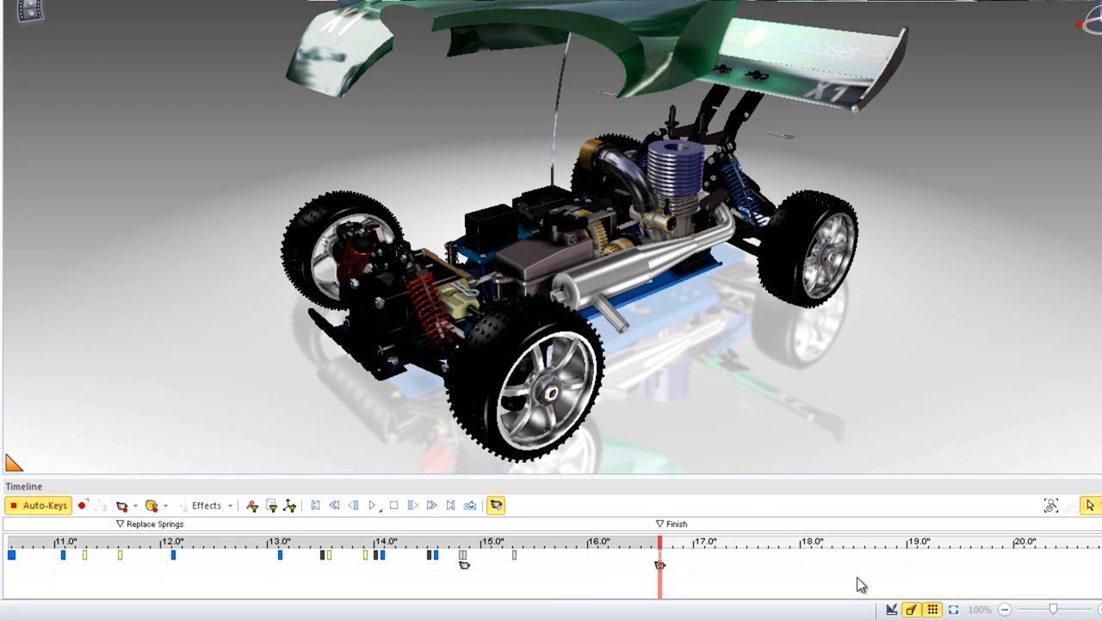
click(253, 370)
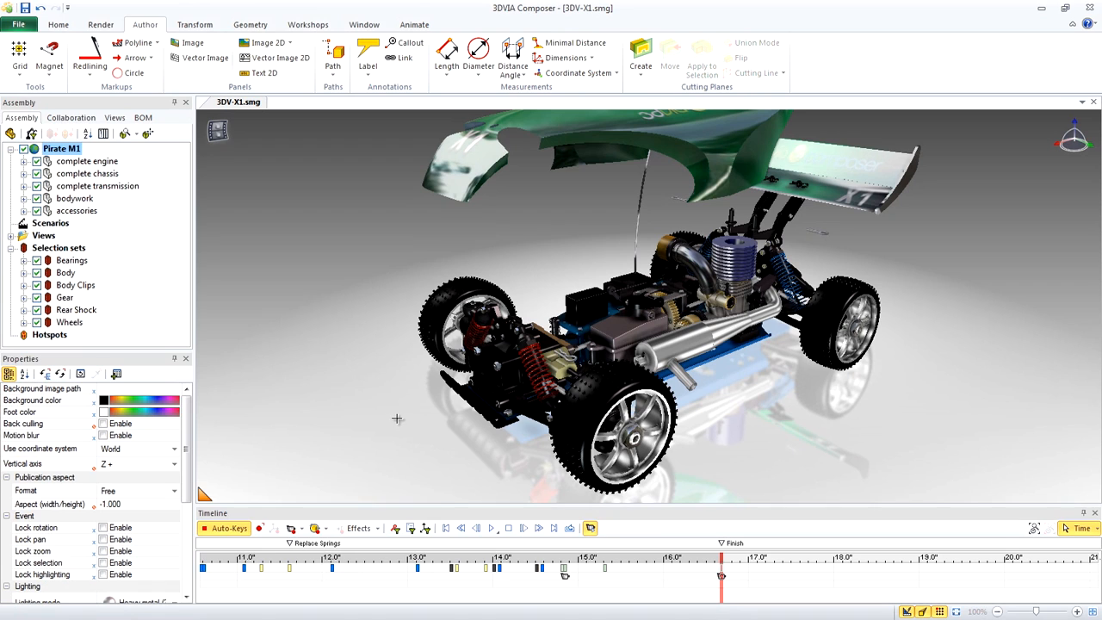
Restore the Body selection set to its neutral position at 18.0 seconds on the timeline
click(82, 273)
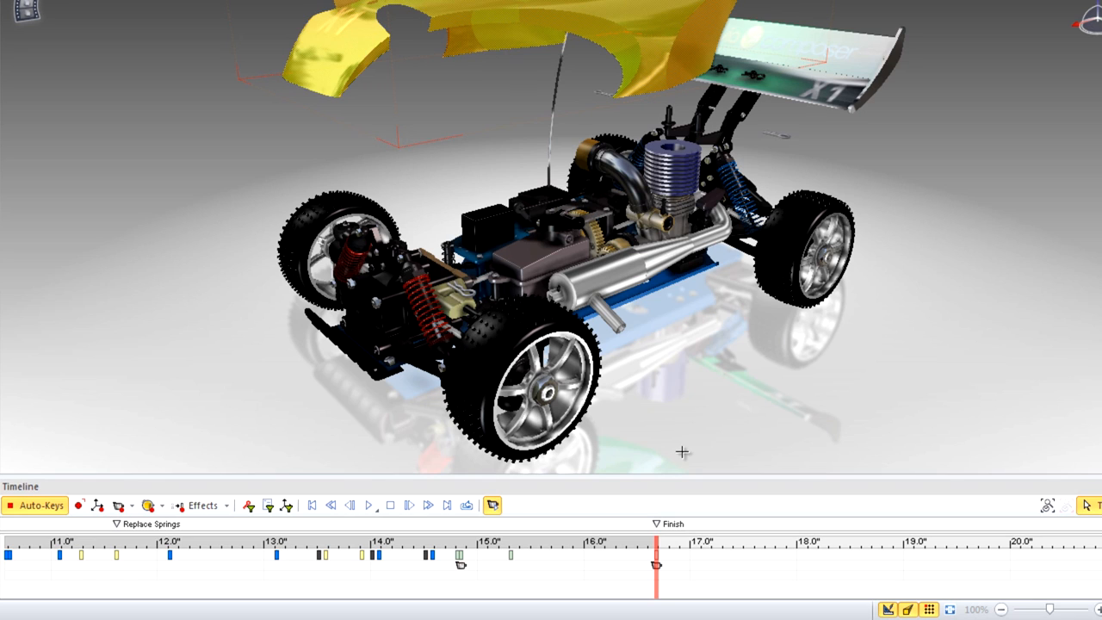
click(797, 560)
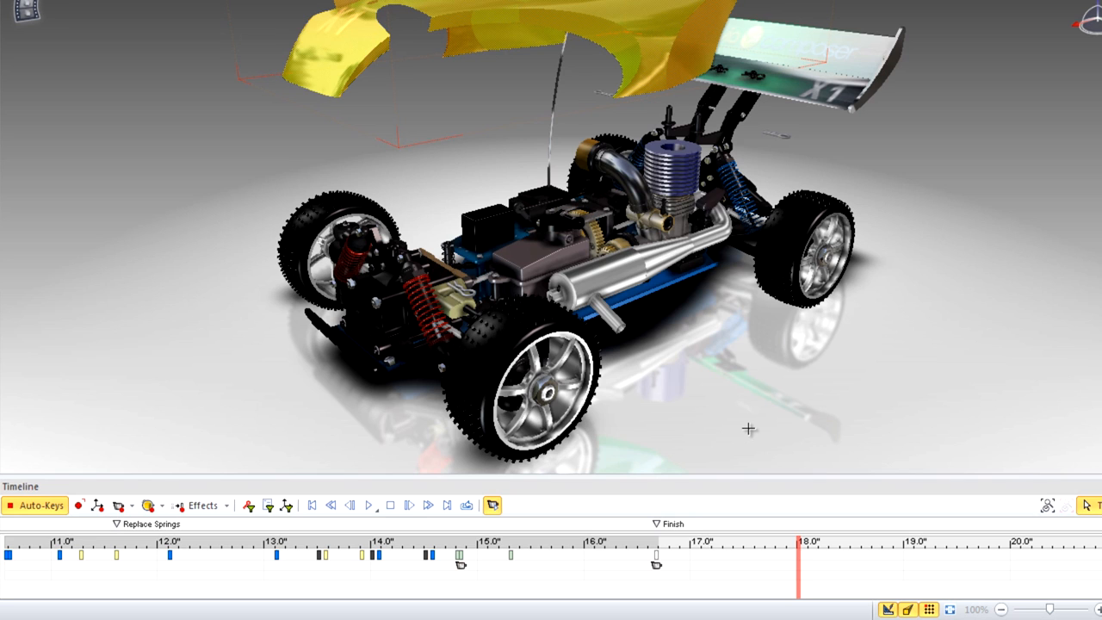
click(637, 50)
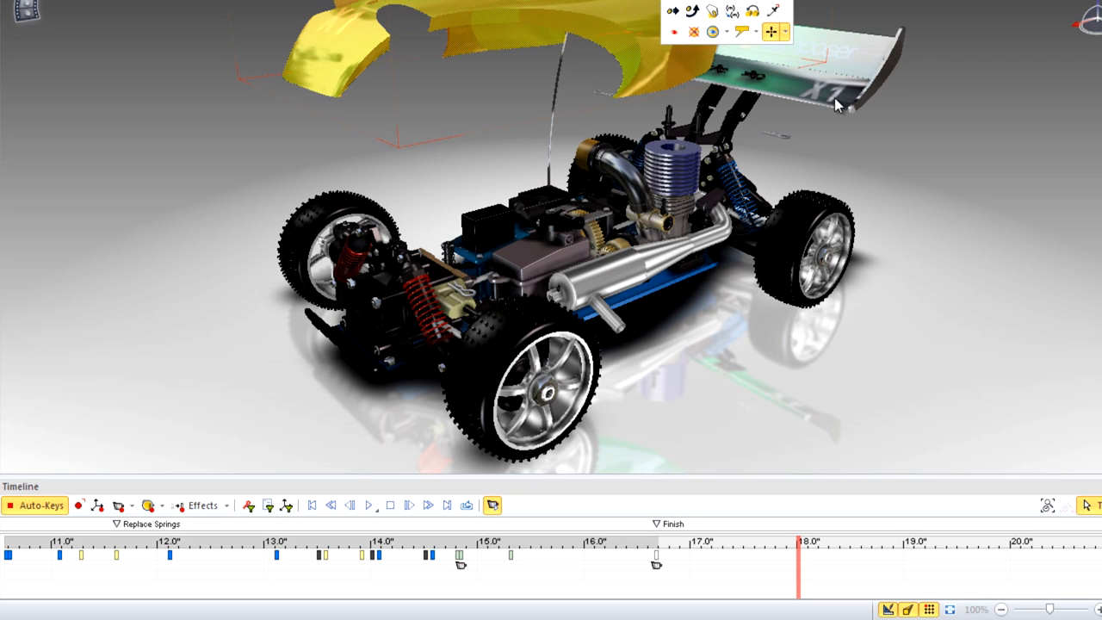
key(ctrl+r)
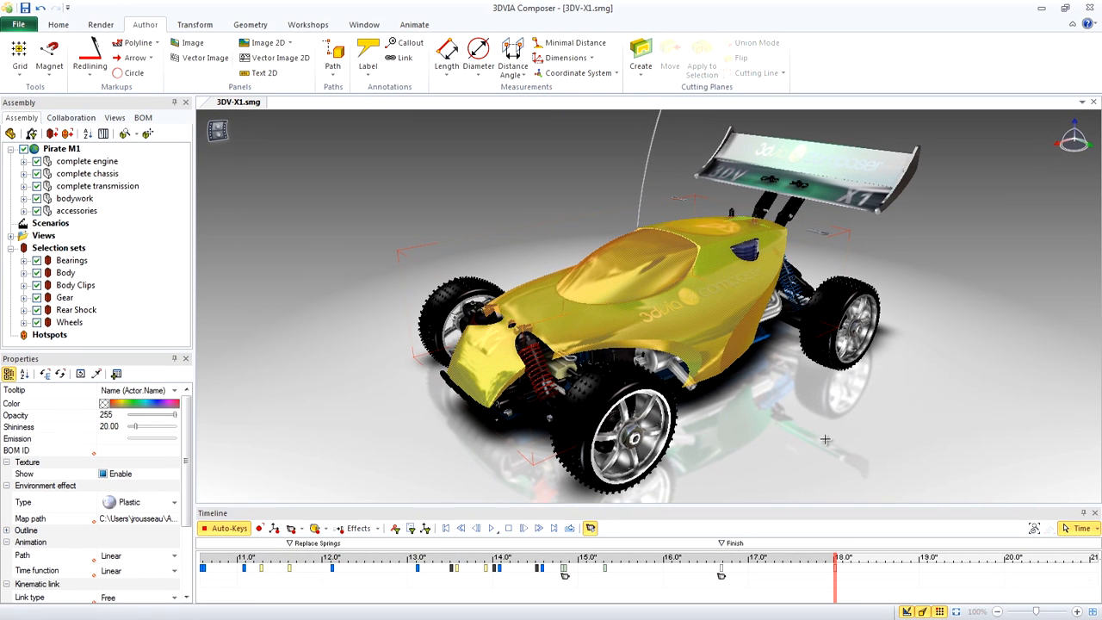
Set the event pulse of the Body Clips selection set to 200 ms
click(117, 291)
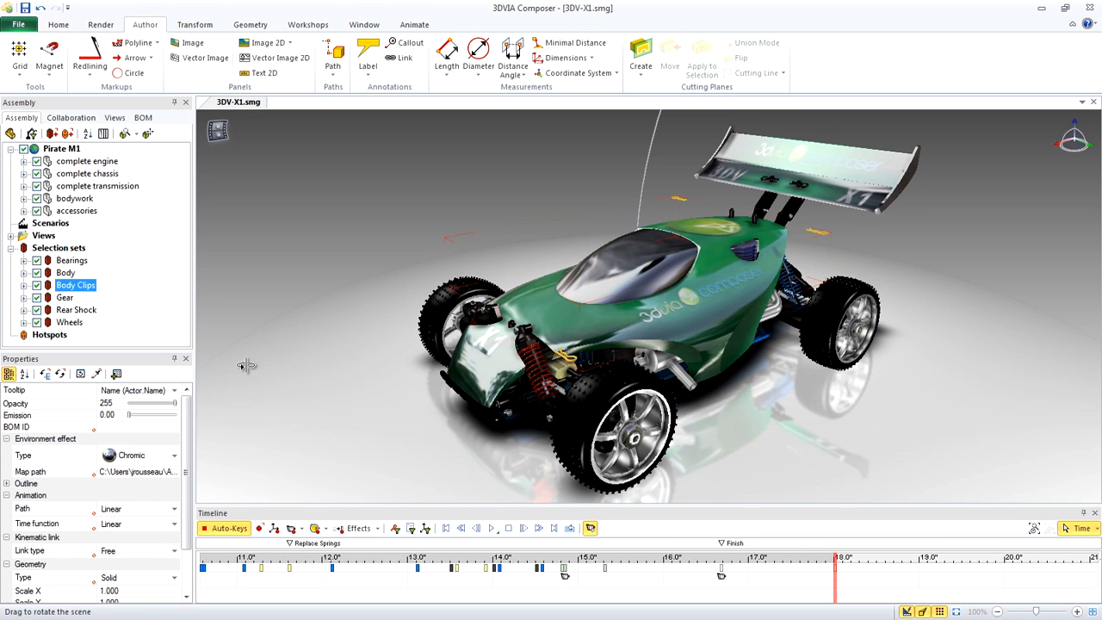
drag(191, 409, 187, 454)
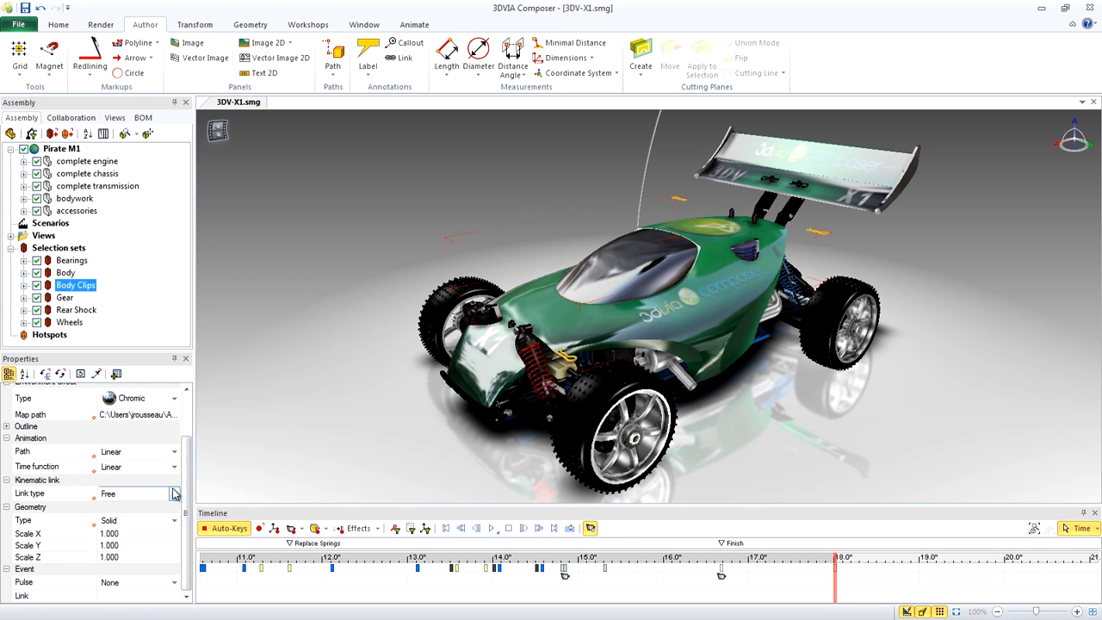
click(127, 588)
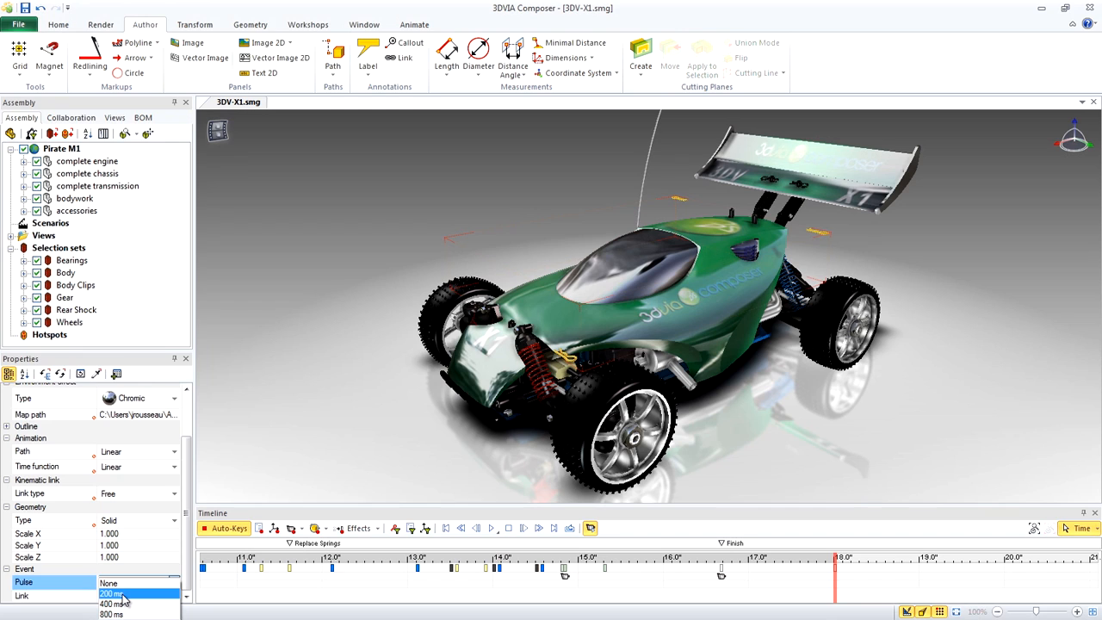
click(125, 594)
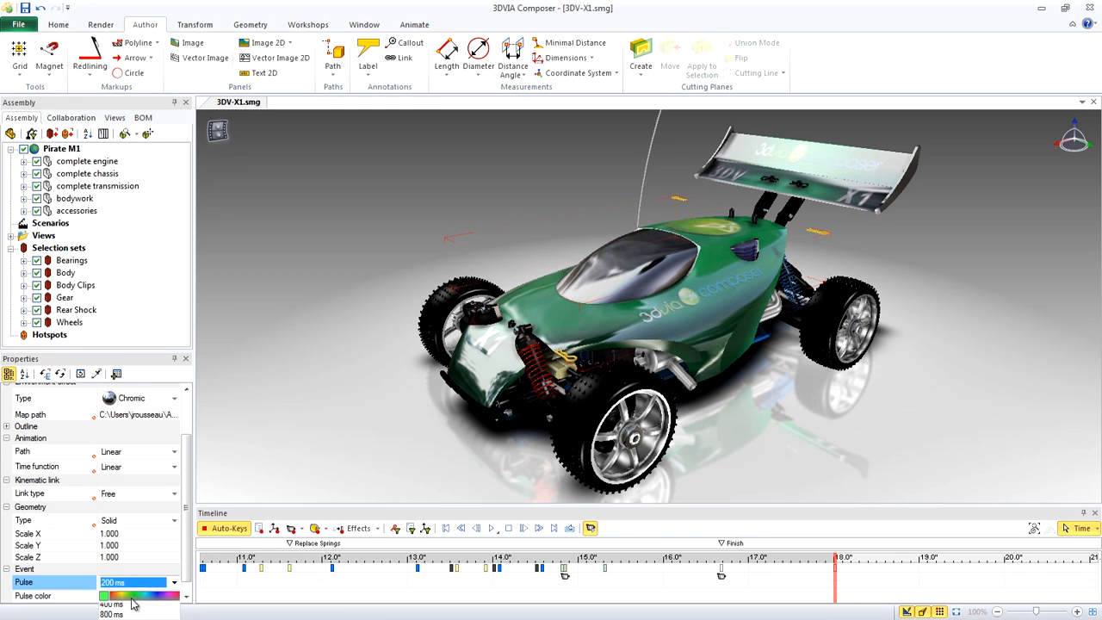
Link the Body Clips to the URL play://[Current position] so they resume the animation from the current time
scroll(190, 566, down, 1)
scroll(189, 566, down, 1)
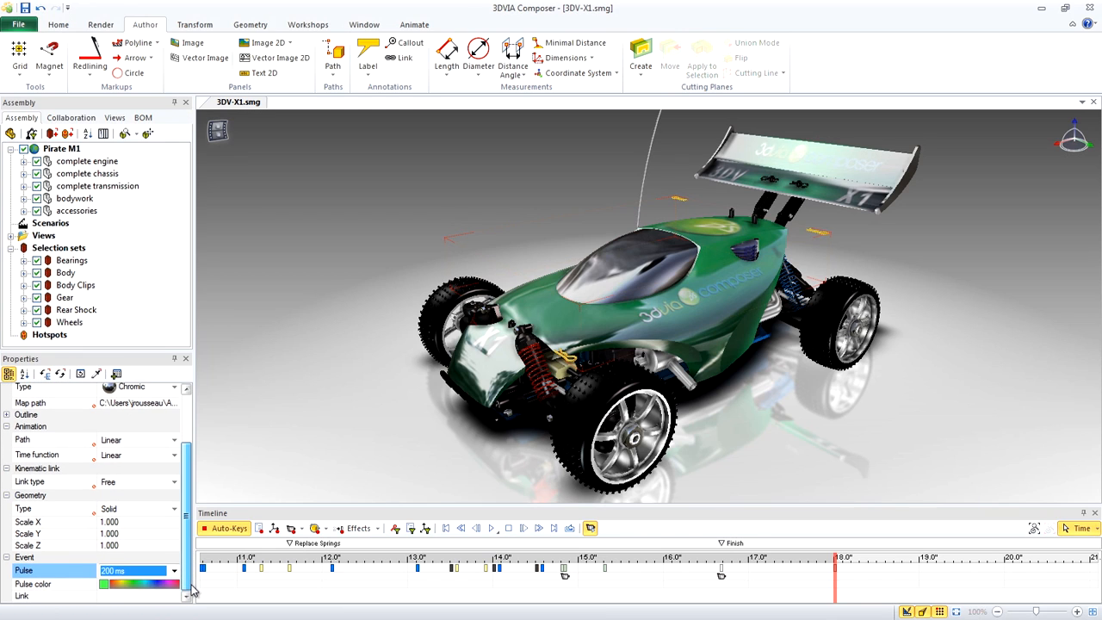
click(135, 596)
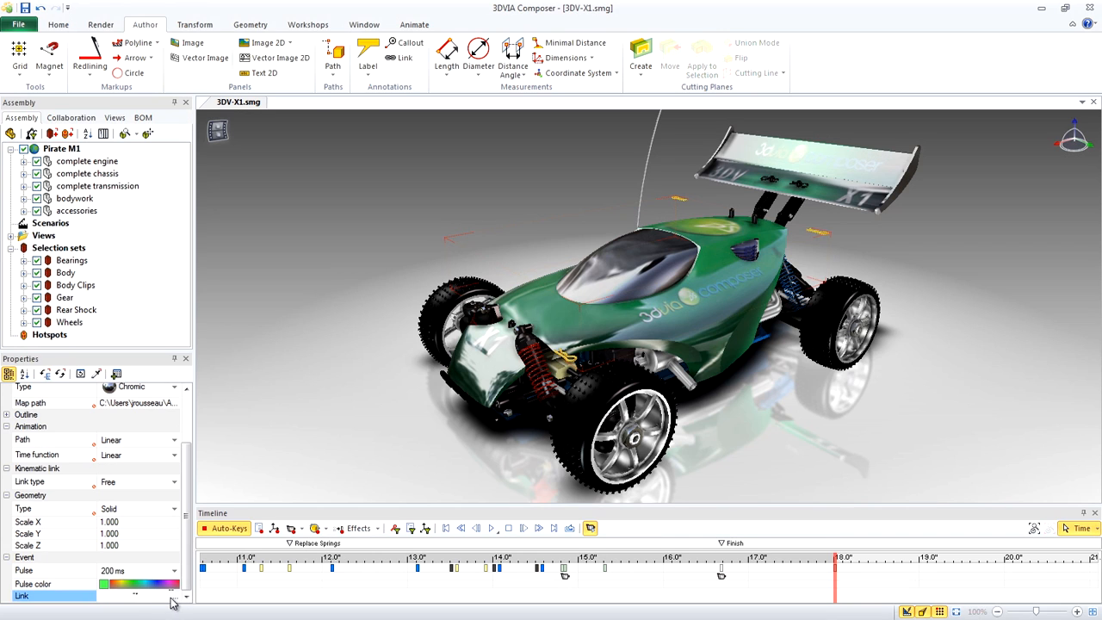
click(177, 600)
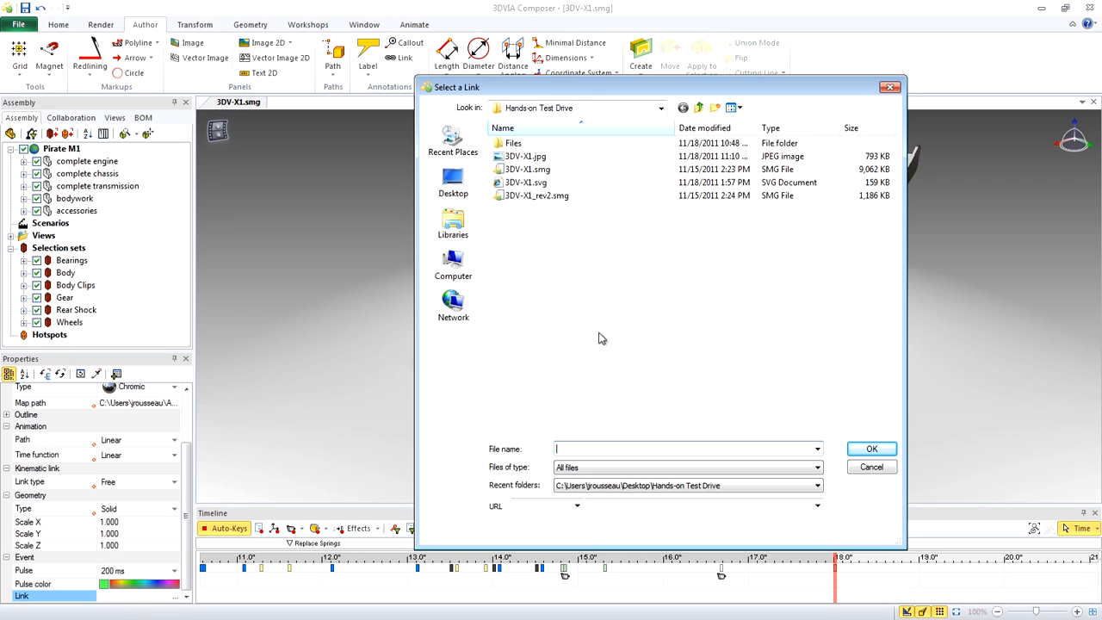
click(577, 507)
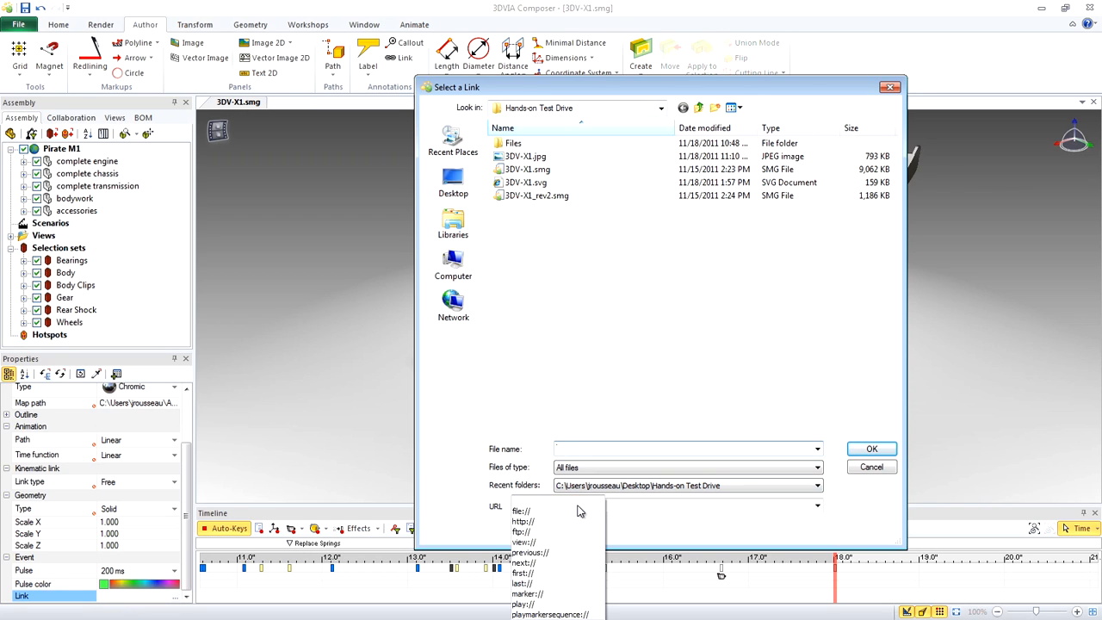
click(535, 605)
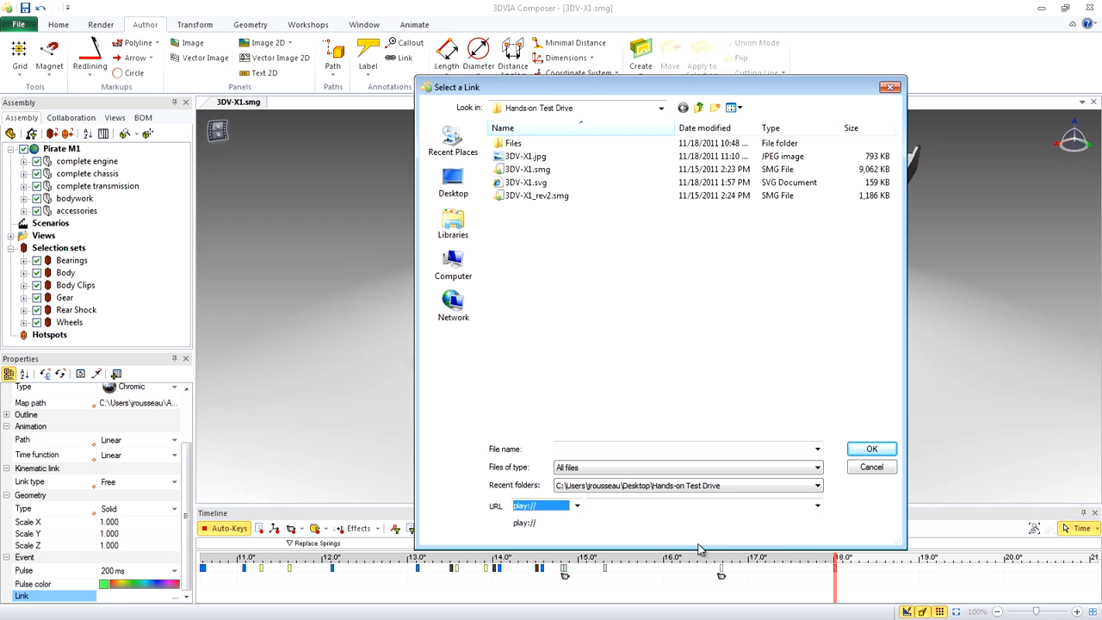
click(817, 506)
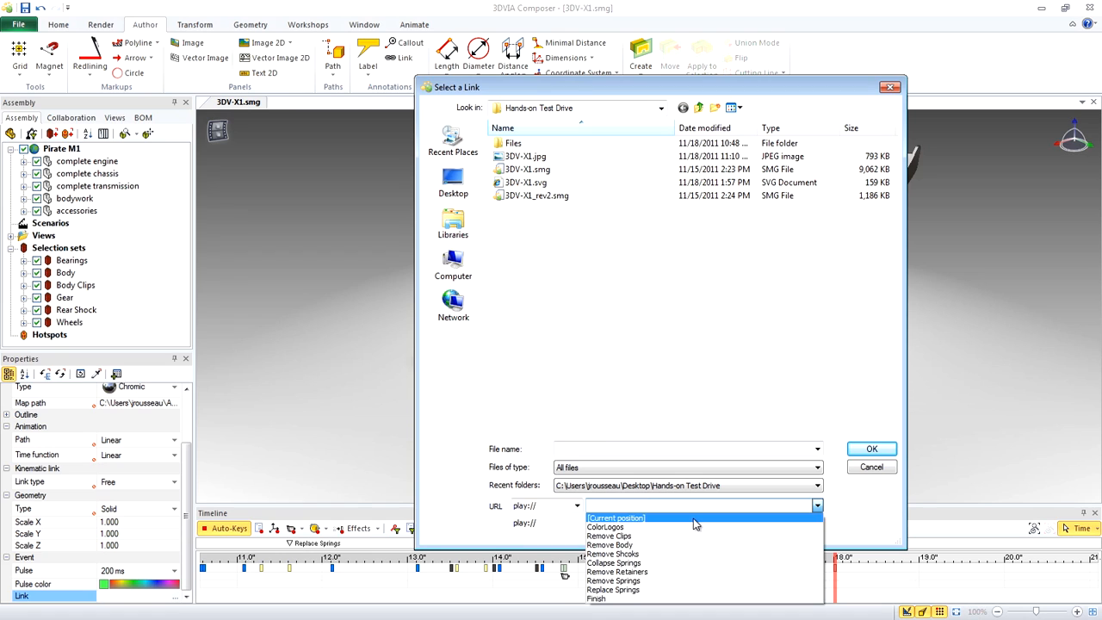
click(694, 519)
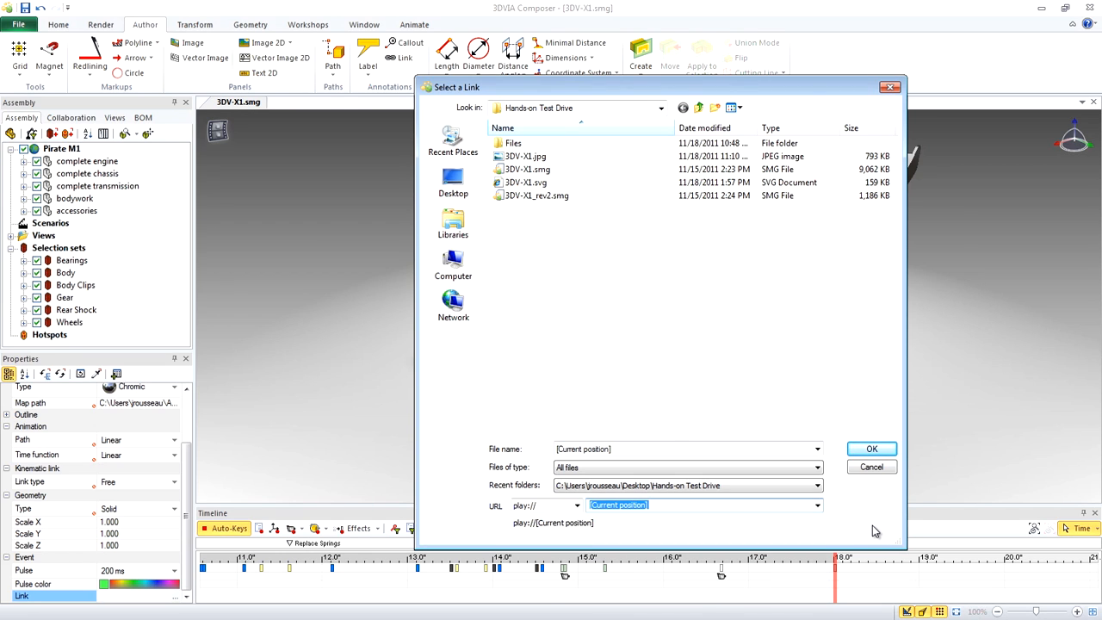
click(872, 449)
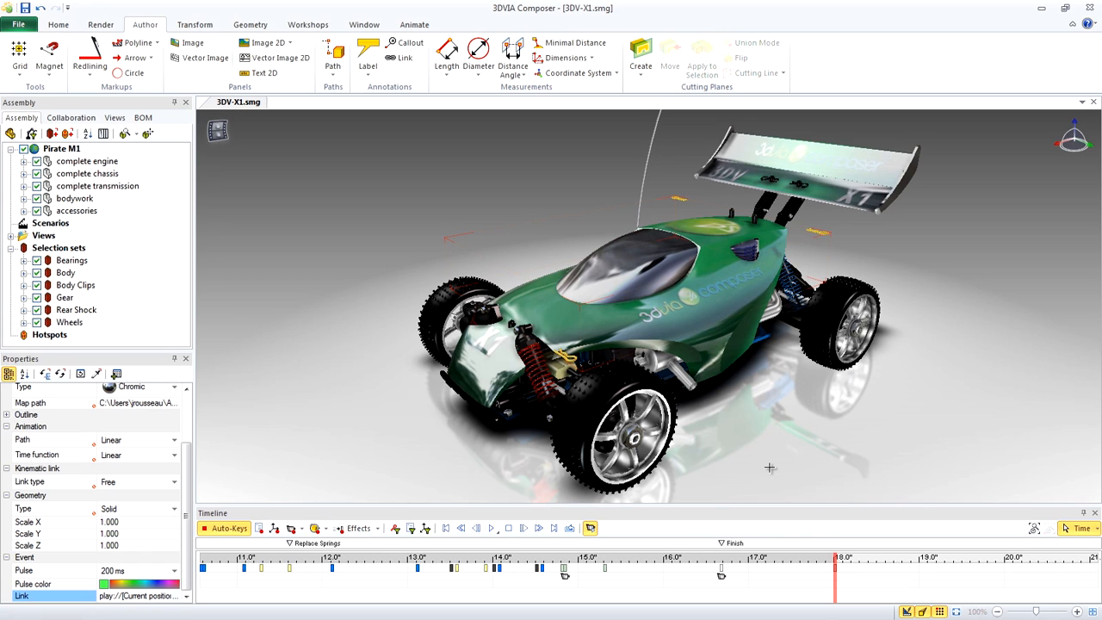
Restore the Body Clips to their neutral position at 19.0 seconds on the timeline
click(920, 575)
mouse_move(819, 230)
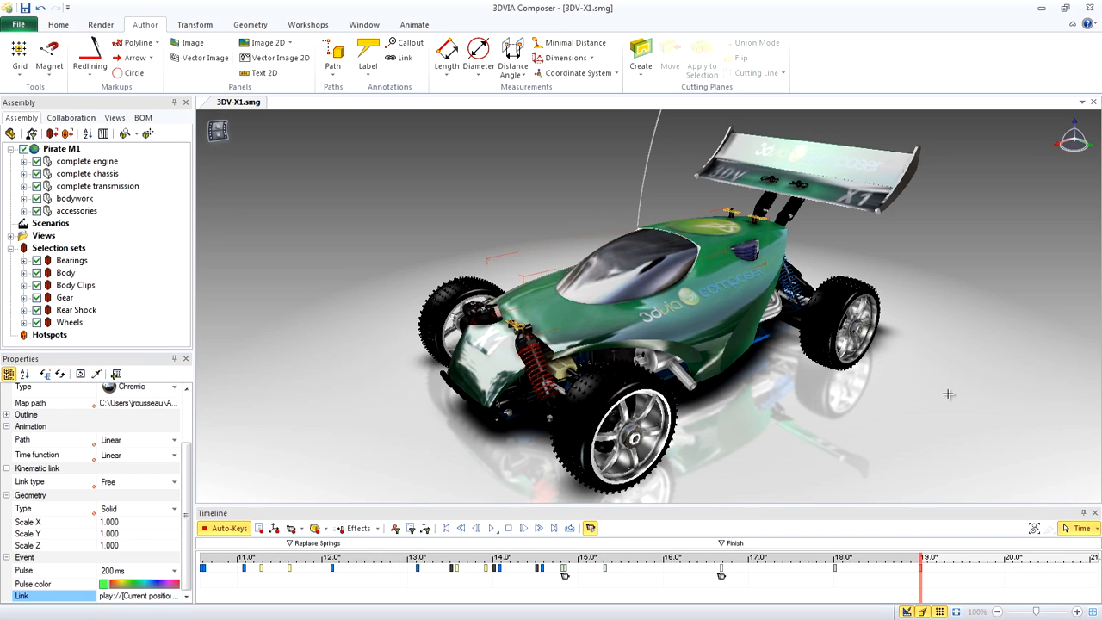
Turn off Design mode and test the interactive animation, activating the pulsing front shock springs and other linked parts to continue playback
click(906, 609)
click(493, 528)
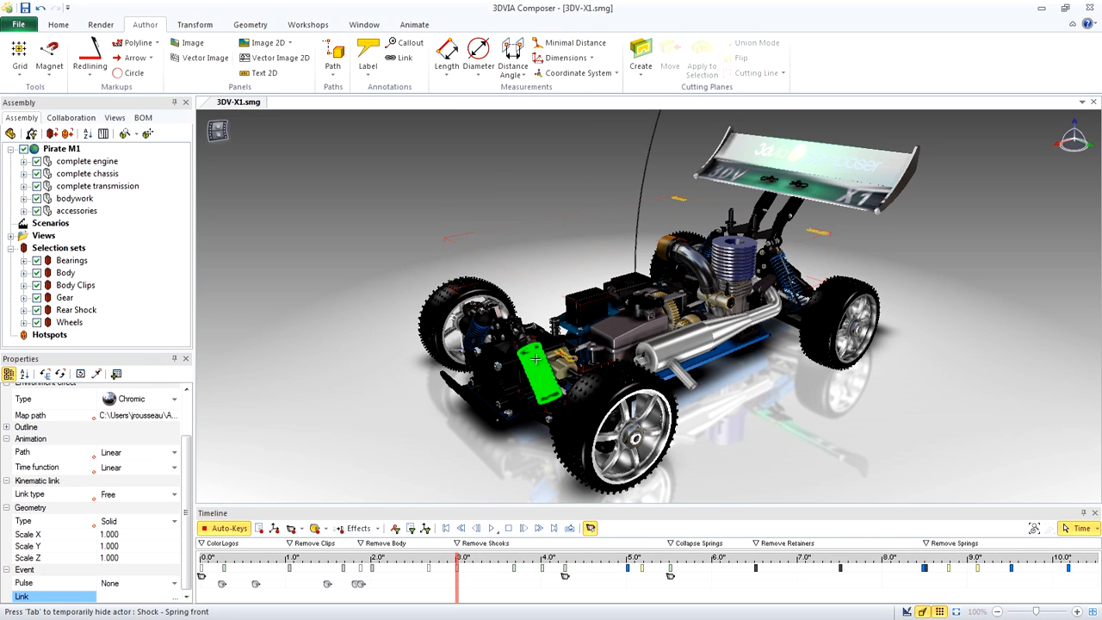
click(536, 359)
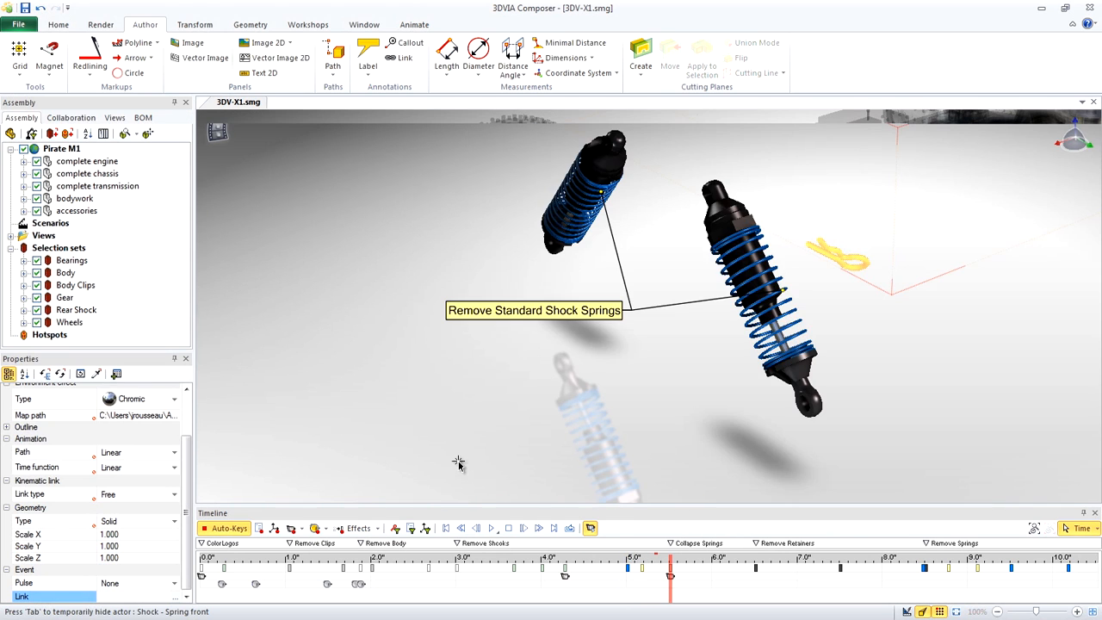
click(545, 244)
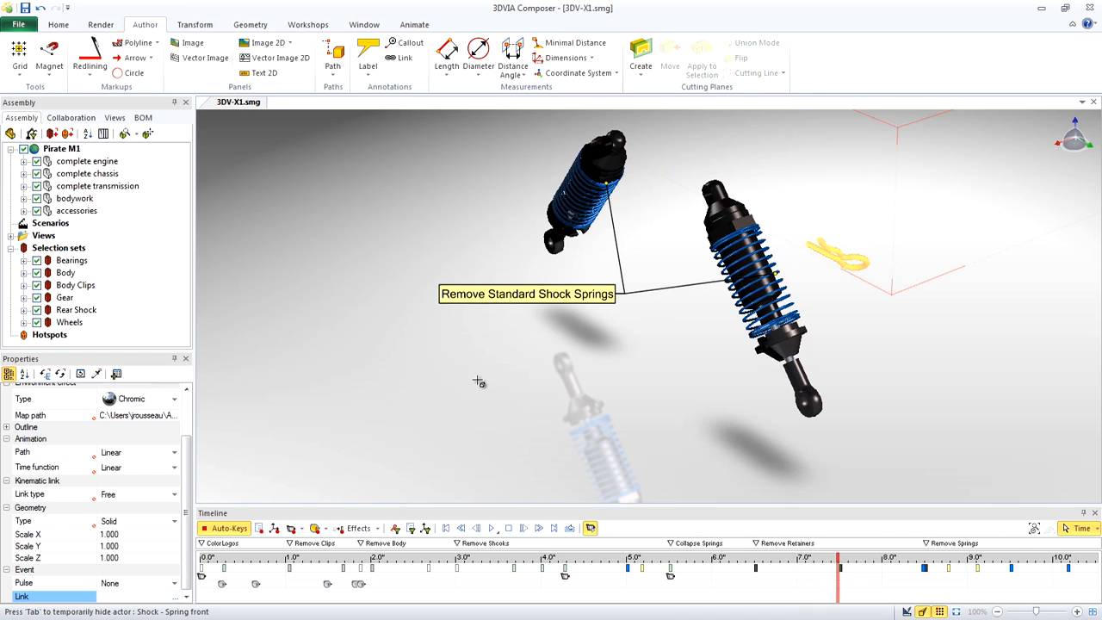
click(435, 437)
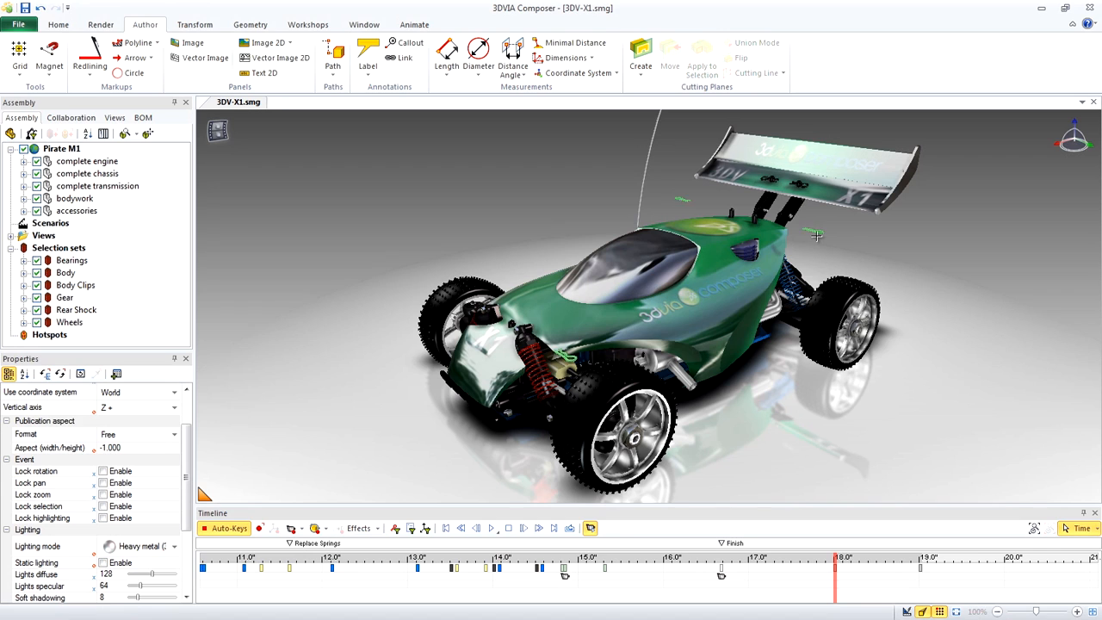
click(889, 252)
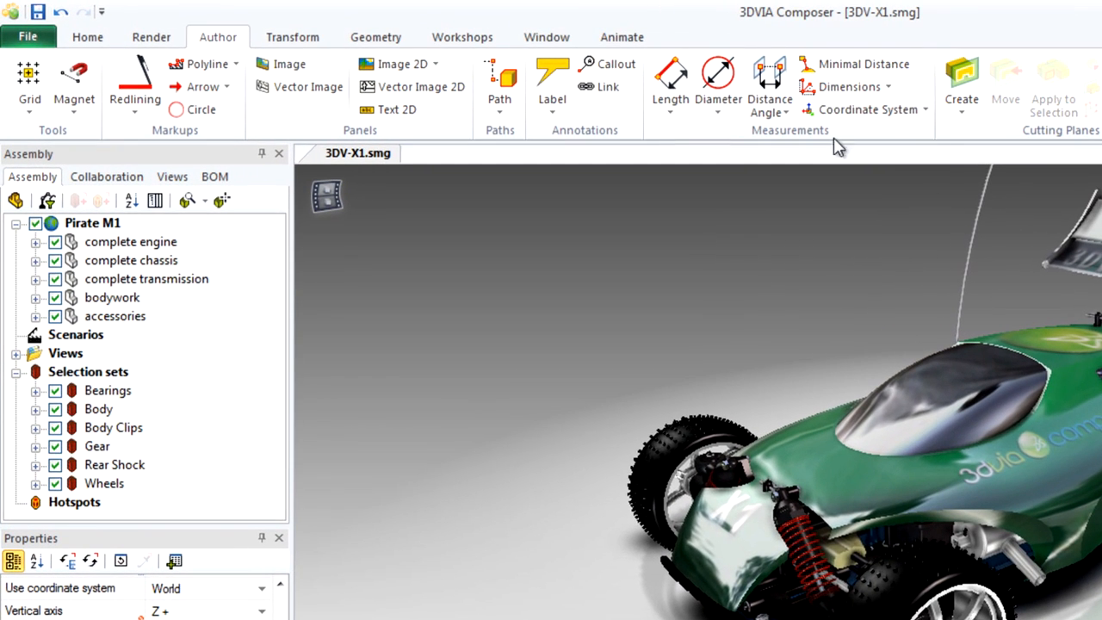
Delete all animation keys and all markers from the timeline
click(620, 39)
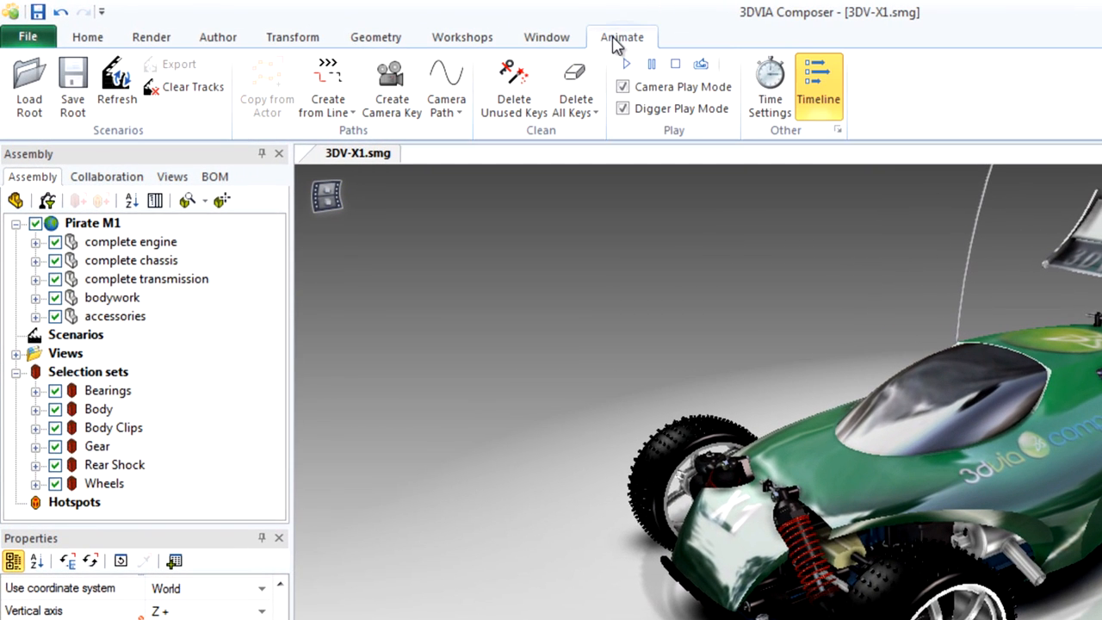
click(577, 86)
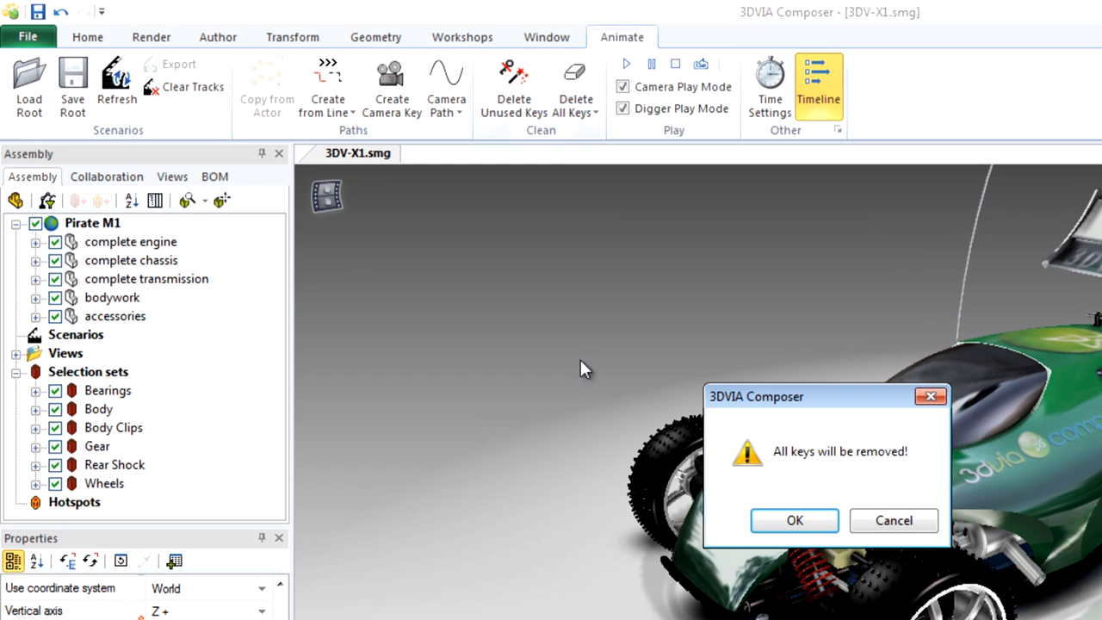
click(769, 521)
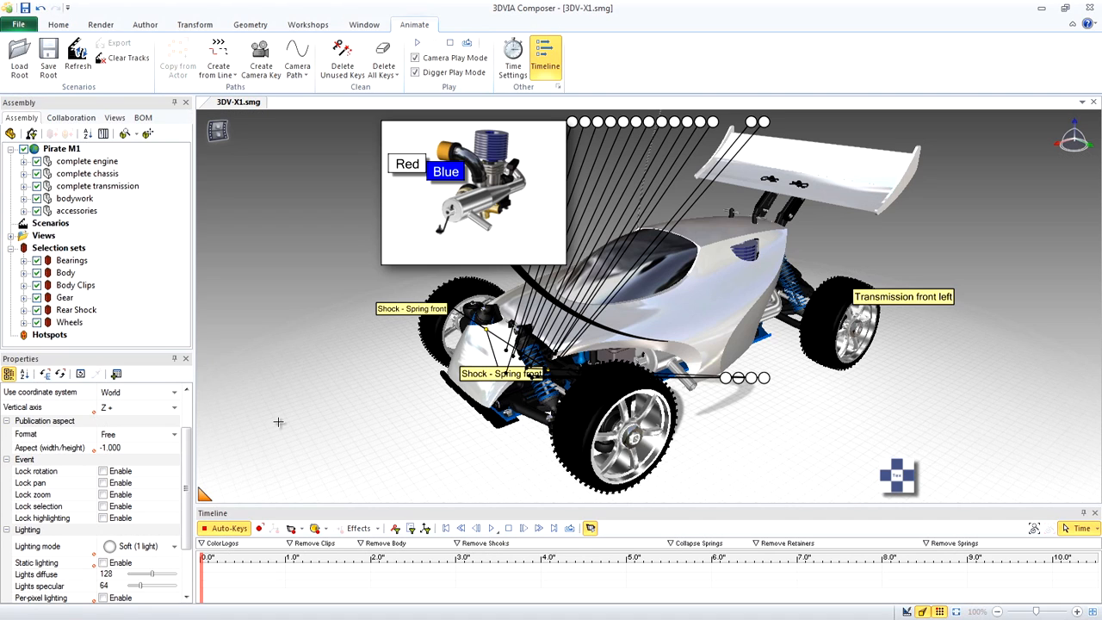
right_click(258, 548)
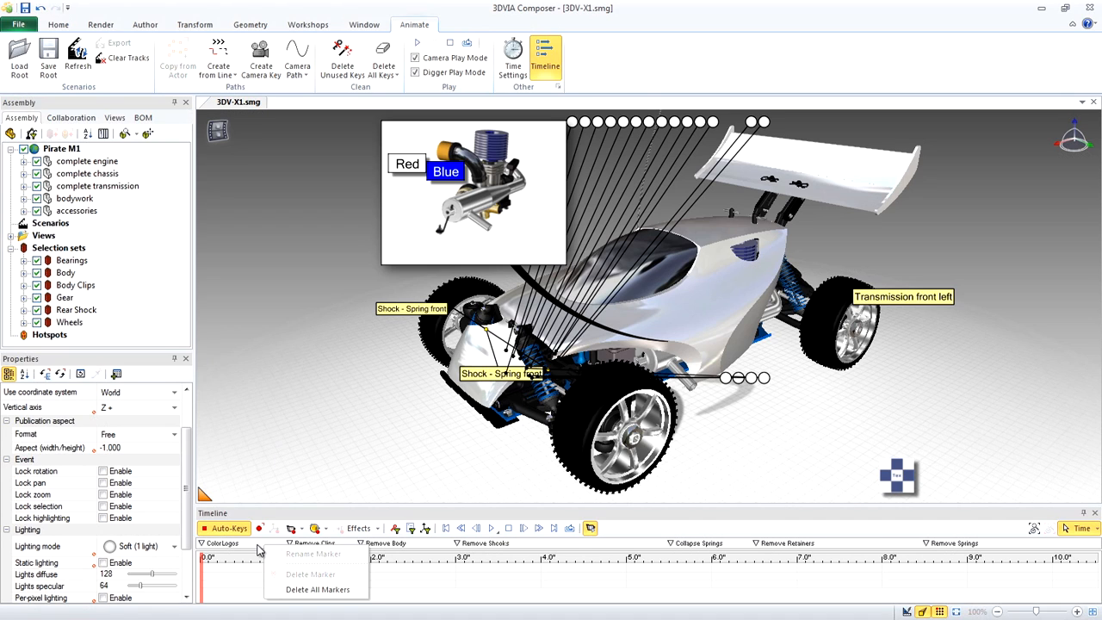
click(296, 590)
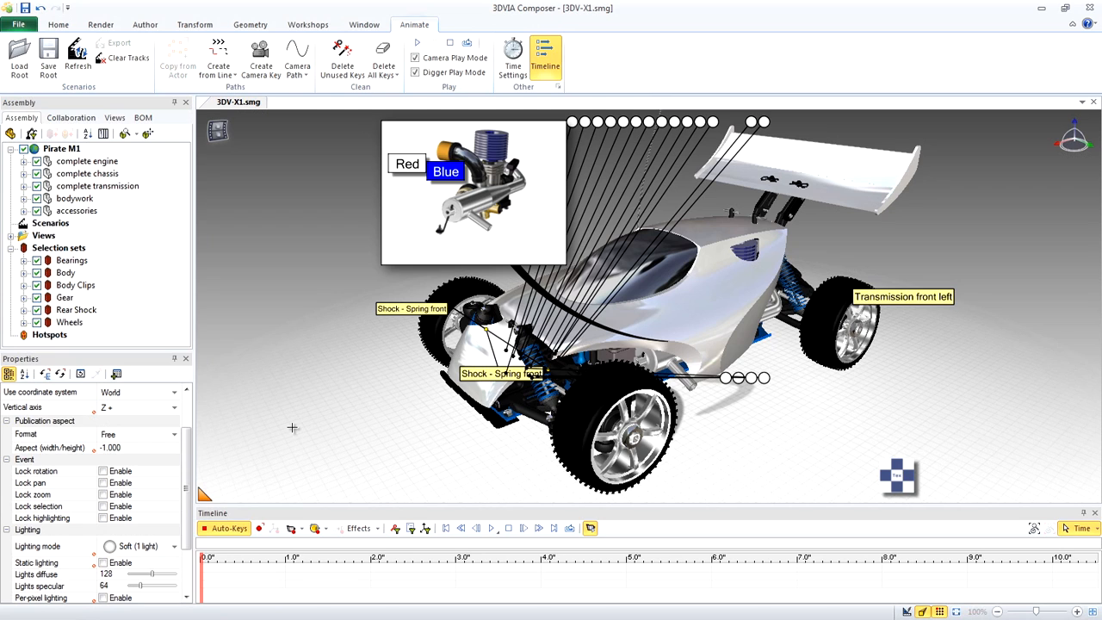
Add the Wheels In view at 0 seconds and the Wheels Out view at 3.0 seconds on the timeline
click(114, 117)
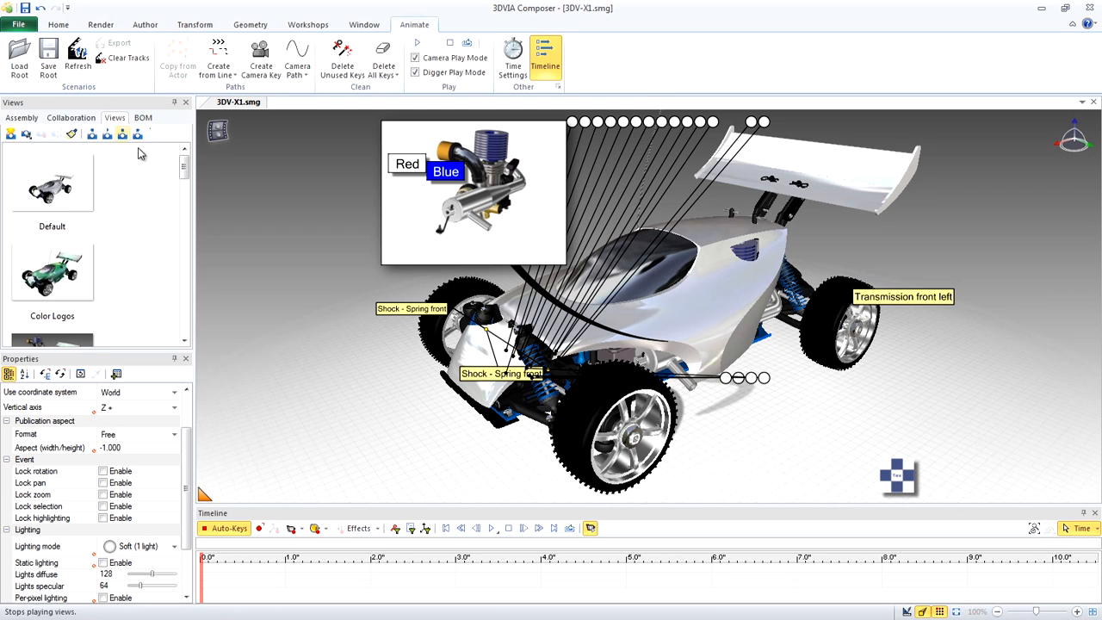
drag(186, 170, 197, 306)
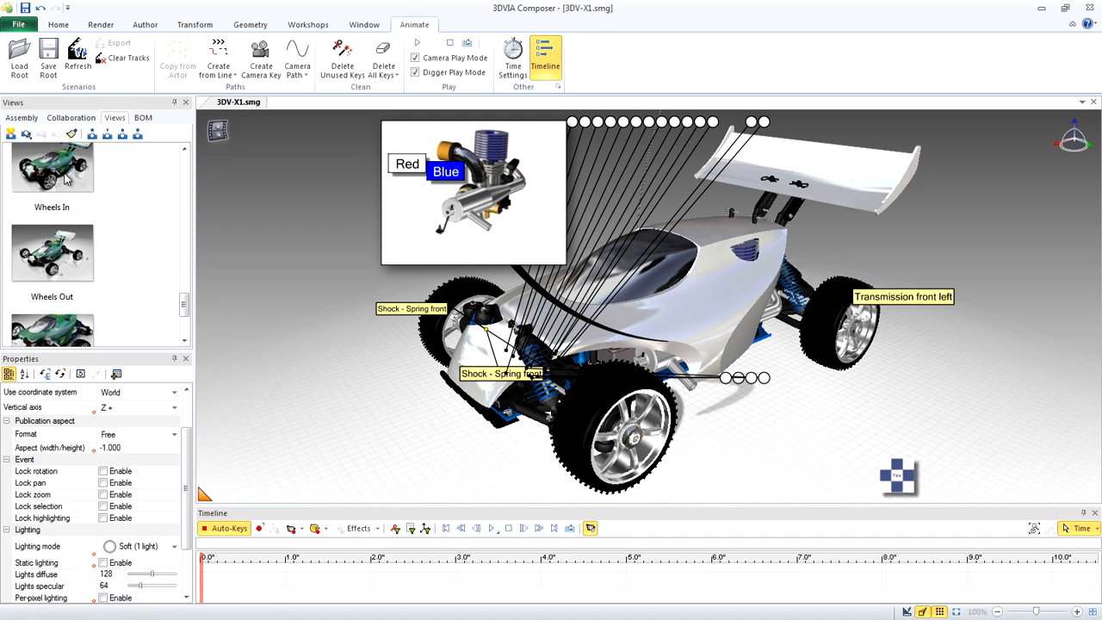
drag(66, 178, 203, 579)
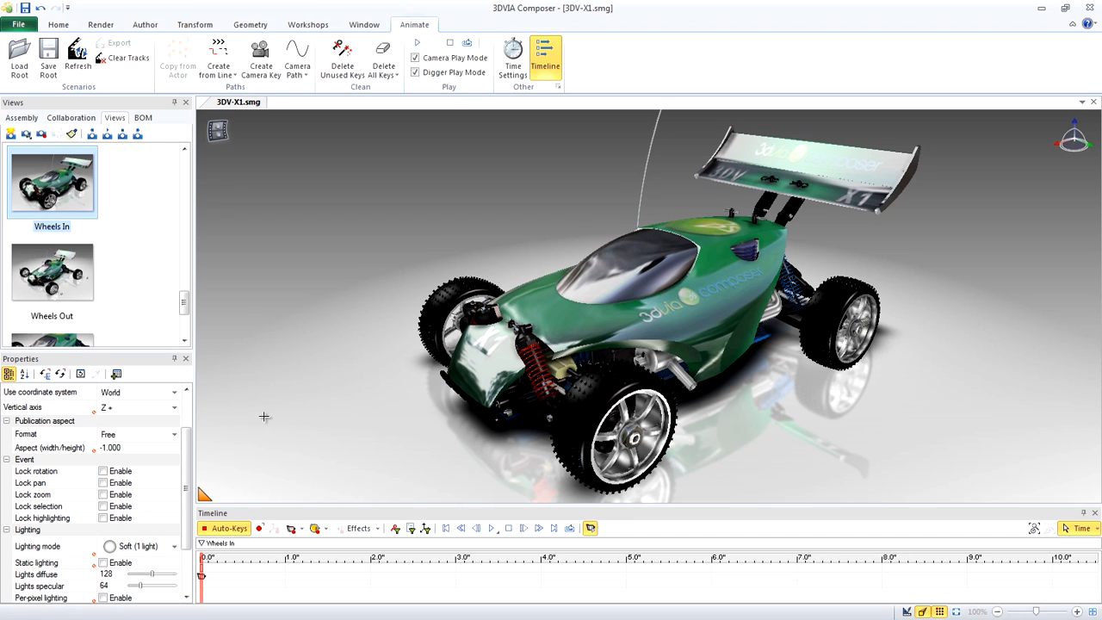
mouse_move(56, 276)
mouse_down()
mouse_move(439, 564)
mouse_move(456, 565)
mouse_up()
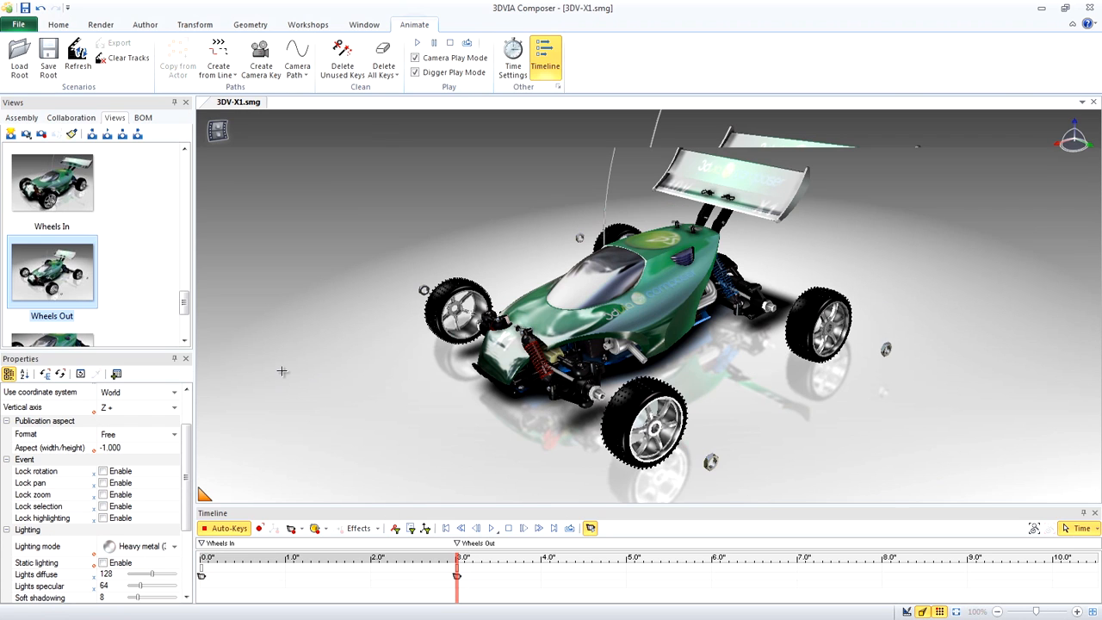
Add the Wheels Removed view at 6.0 seconds on the timeline and play the wheel-removal animation
scroll(185, 315, down, 1)
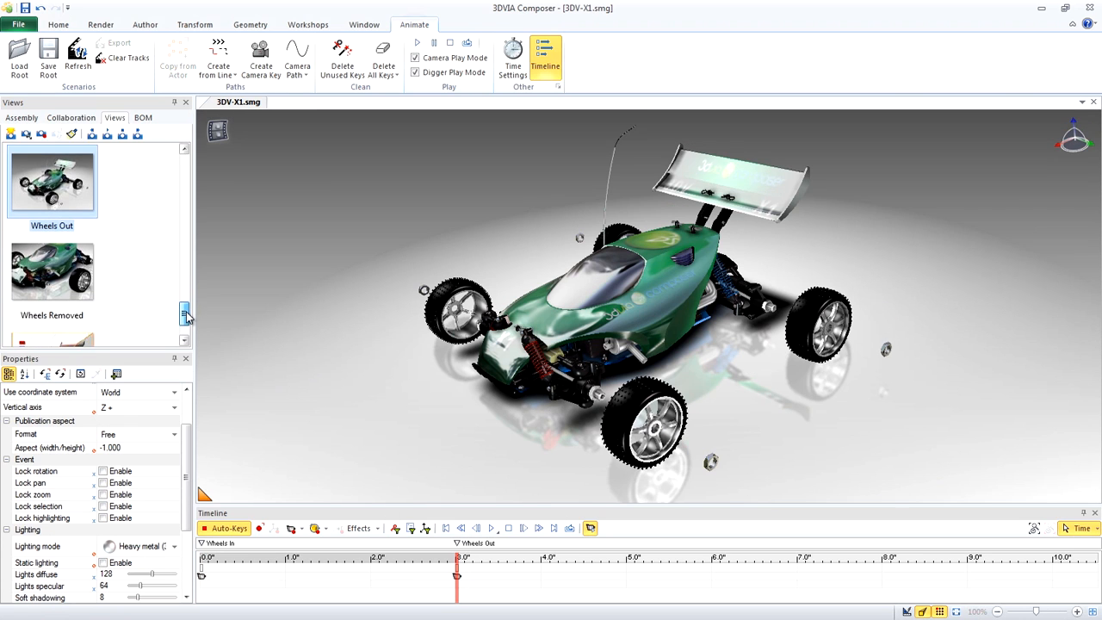
mouse_move(71, 272)
mouse_down()
mouse_move(213, 315)
mouse_move(713, 592)
mouse_up()
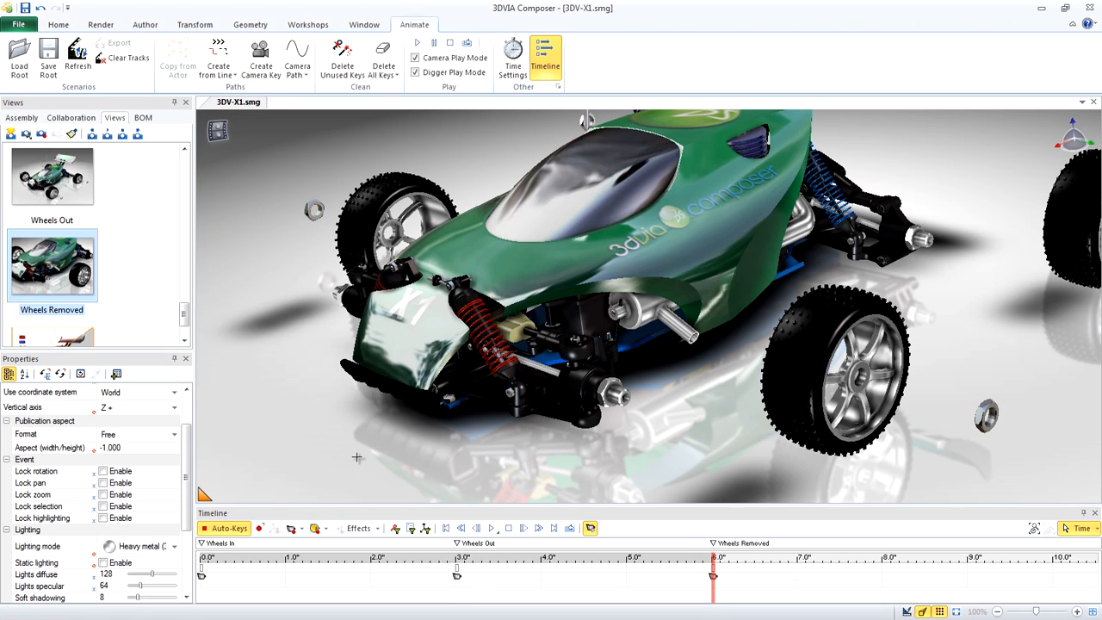
click(493, 529)
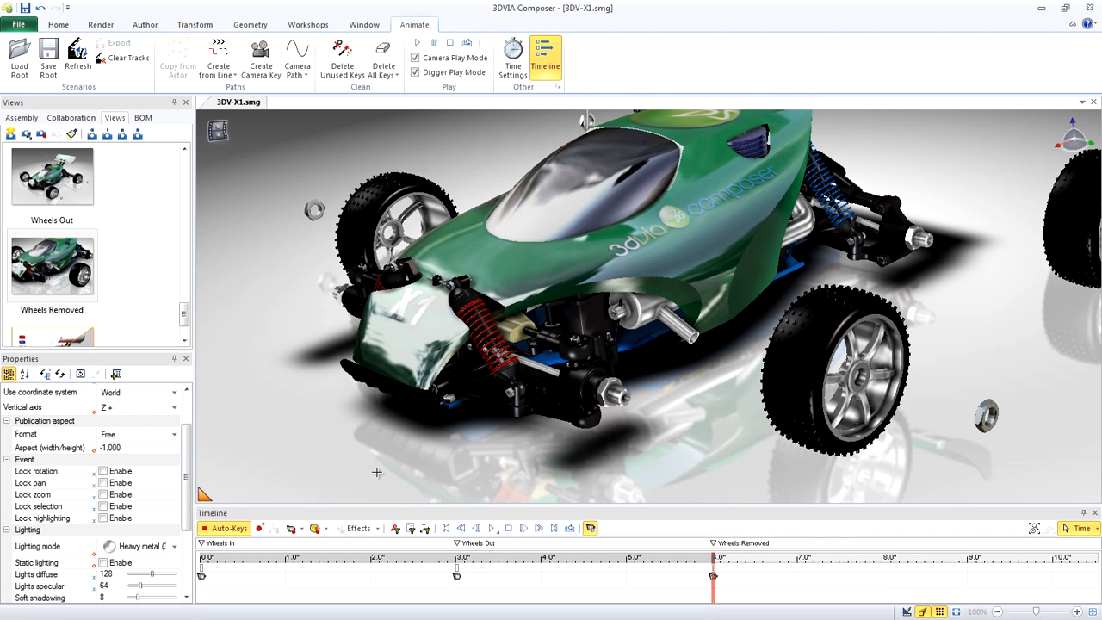
Create an associative path from animation for the removed front wheel nearest the viewer, and replay the animation
click(794, 372)
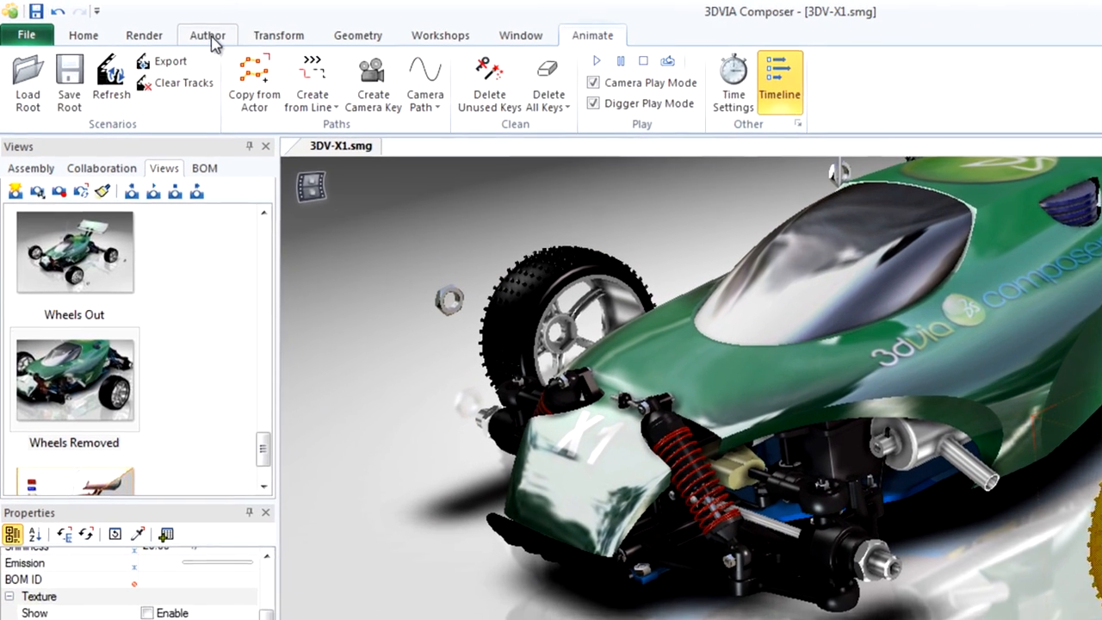
click(144, 27)
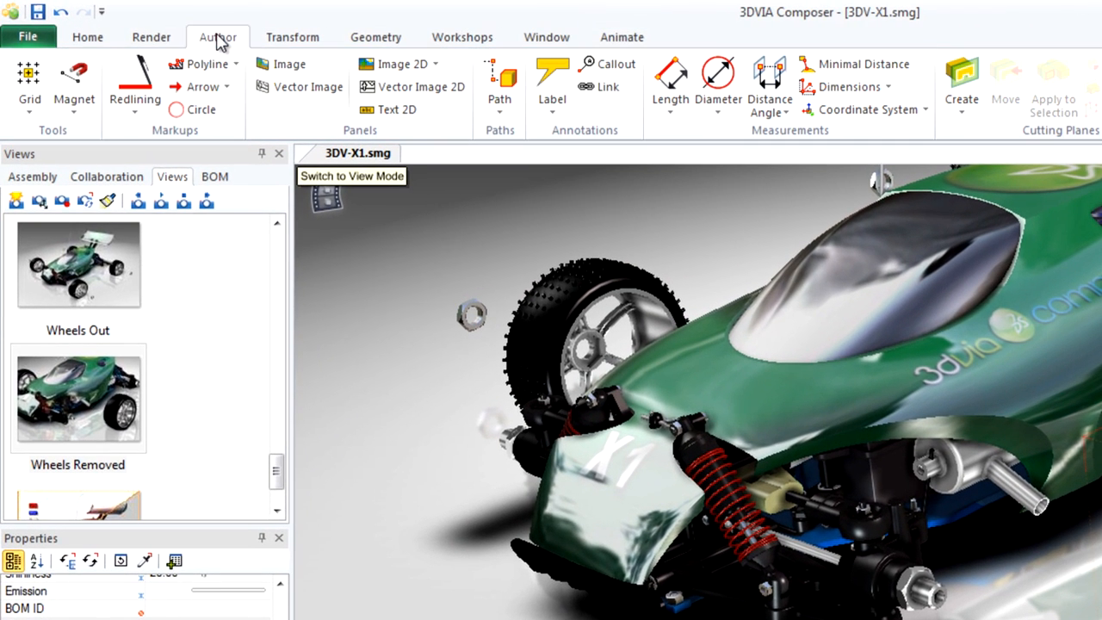
click(499, 101)
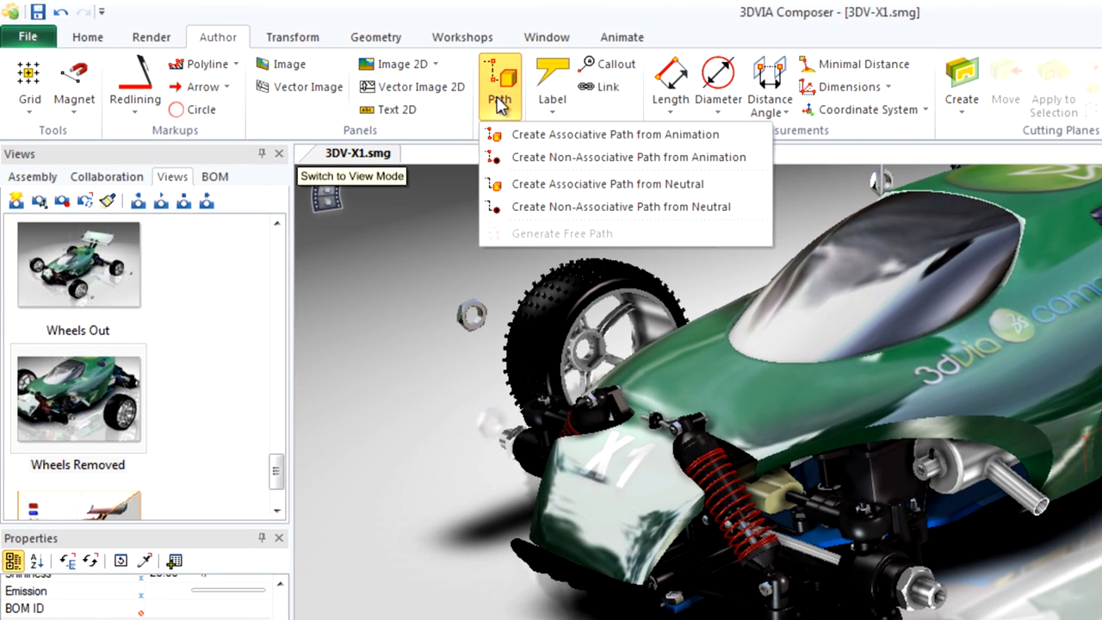
click(534, 135)
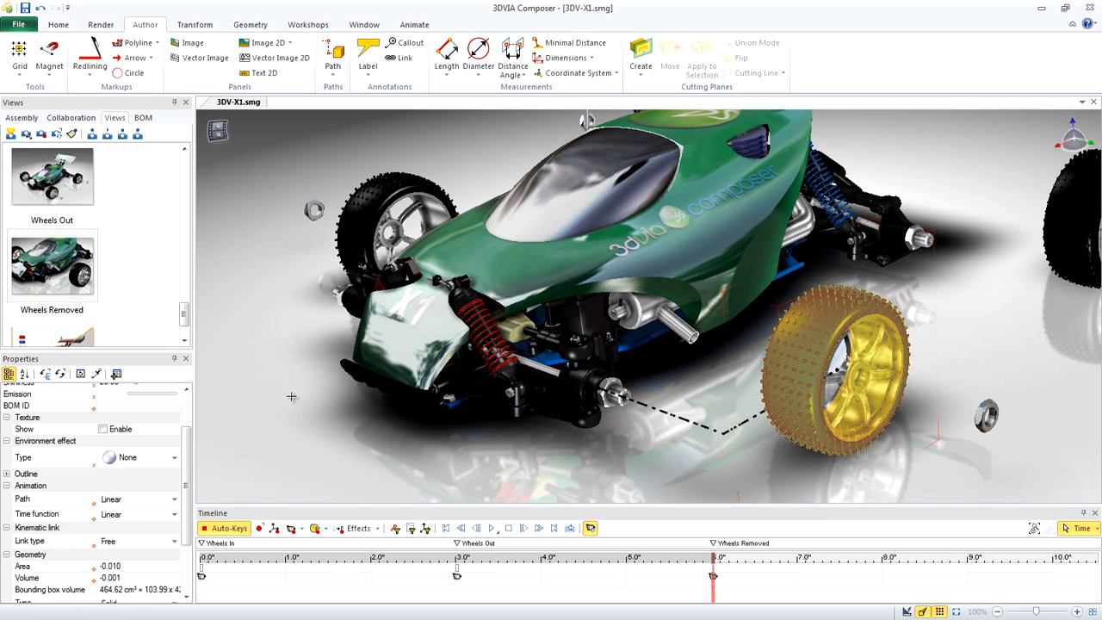
click(390, 482)
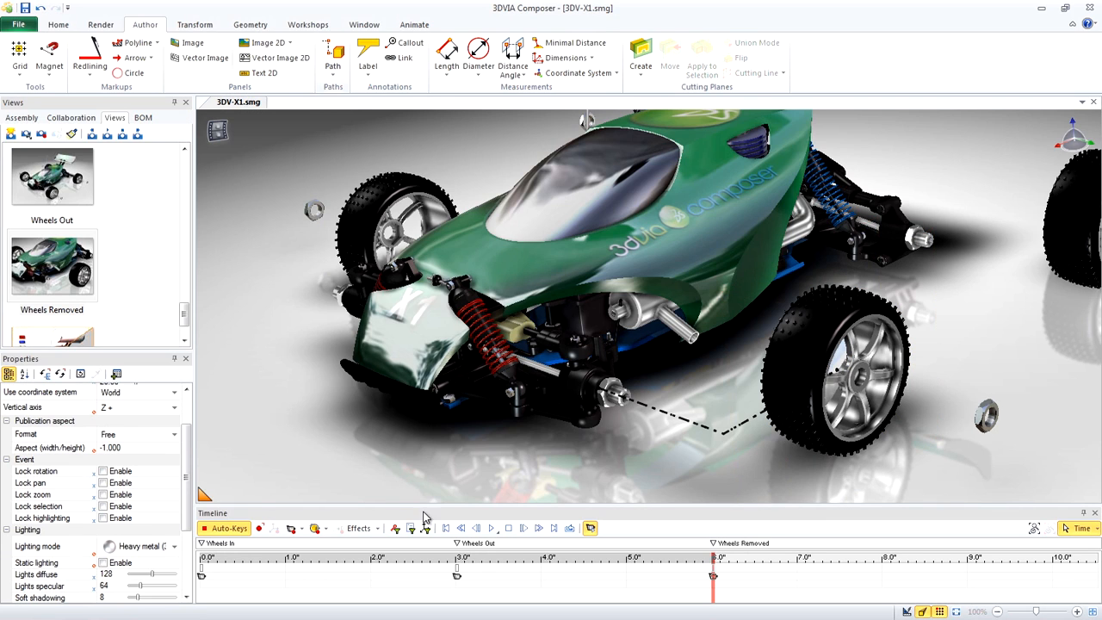
click(493, 529)
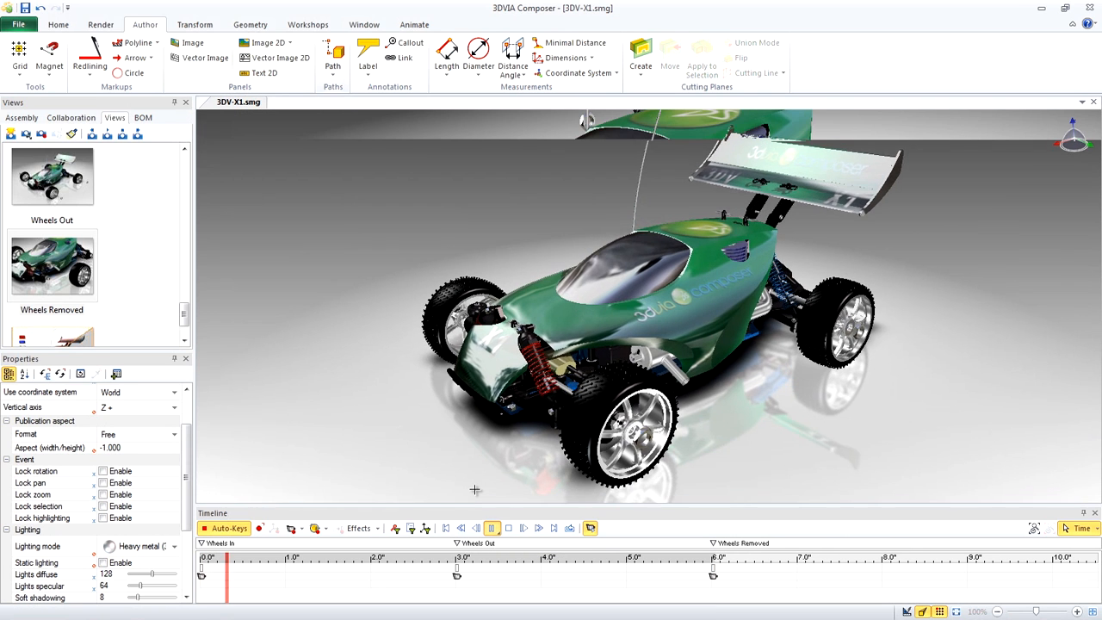